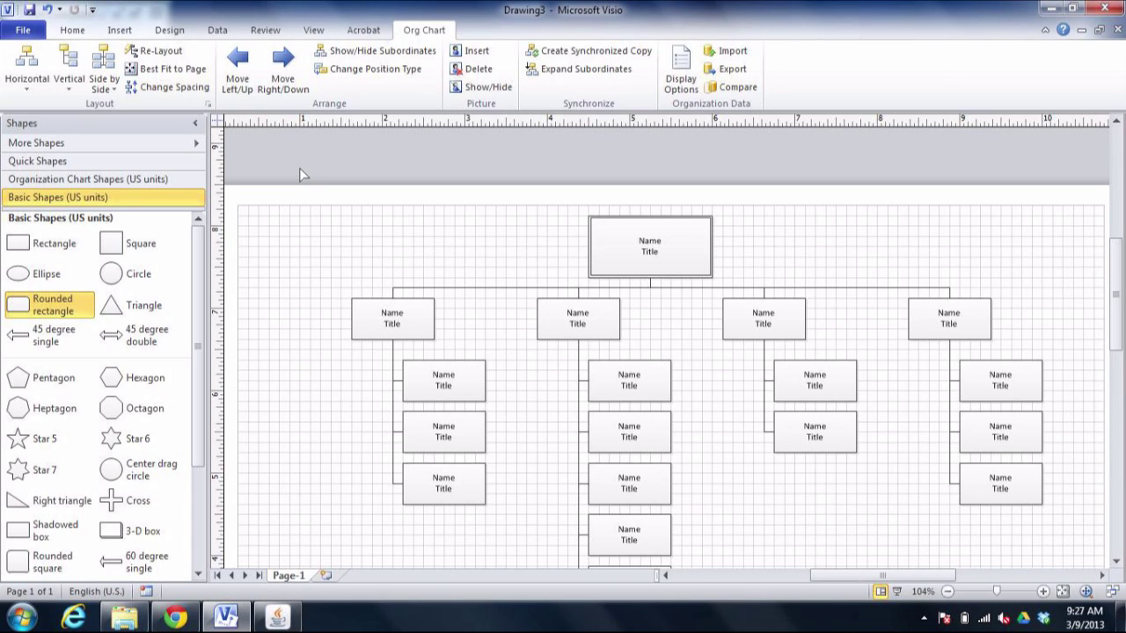
# Place a rounded rectangle left of the chart's top box and move it up clear of the connector lines.
pyautogui.moveTo(26, 309); pyautogui.dragTo(442, 251)
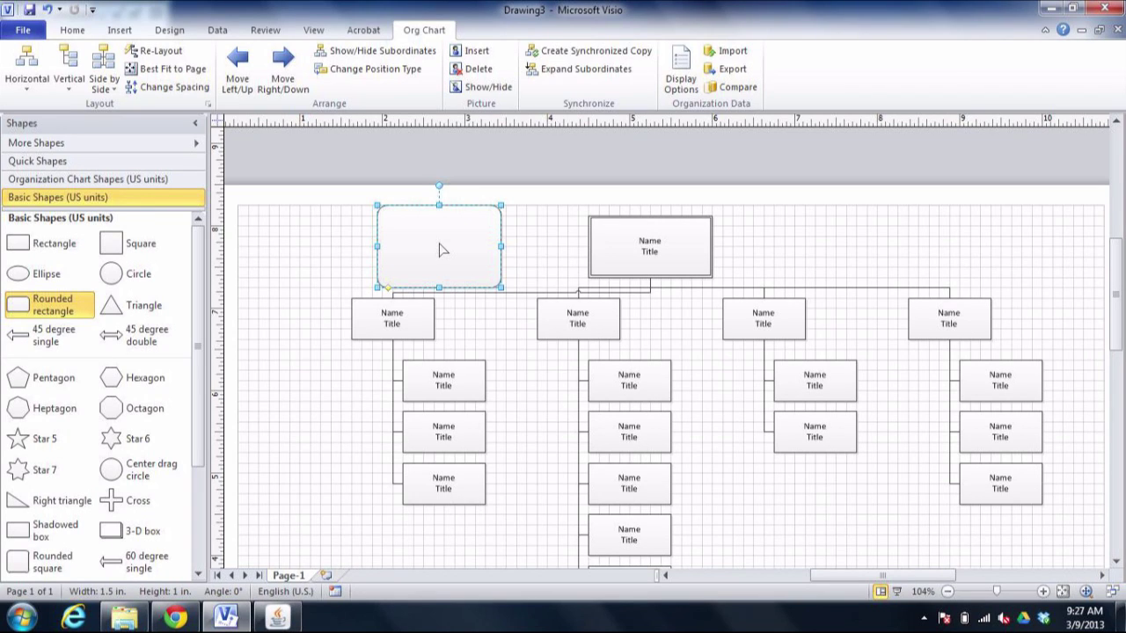
pyautogui.moveTo(442, 251); pyautogui.dragTo(419, 224)
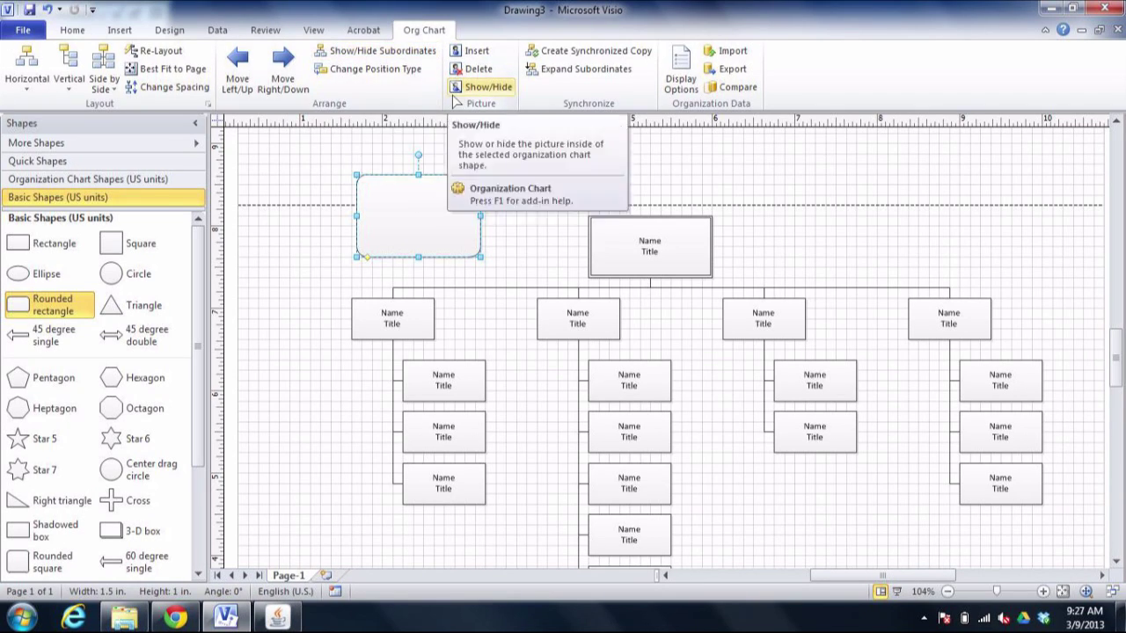
# Enable the Developer tab in the ribbon customization options.
pyautogui.rightClick(792, 92)
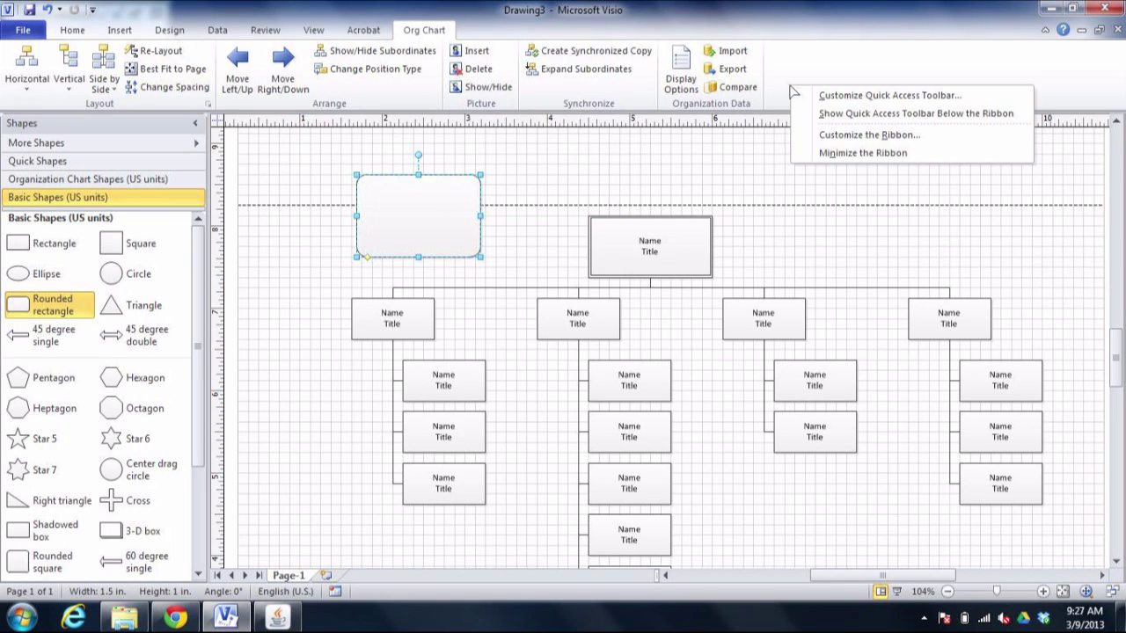
pyautogui.click(822, 141)
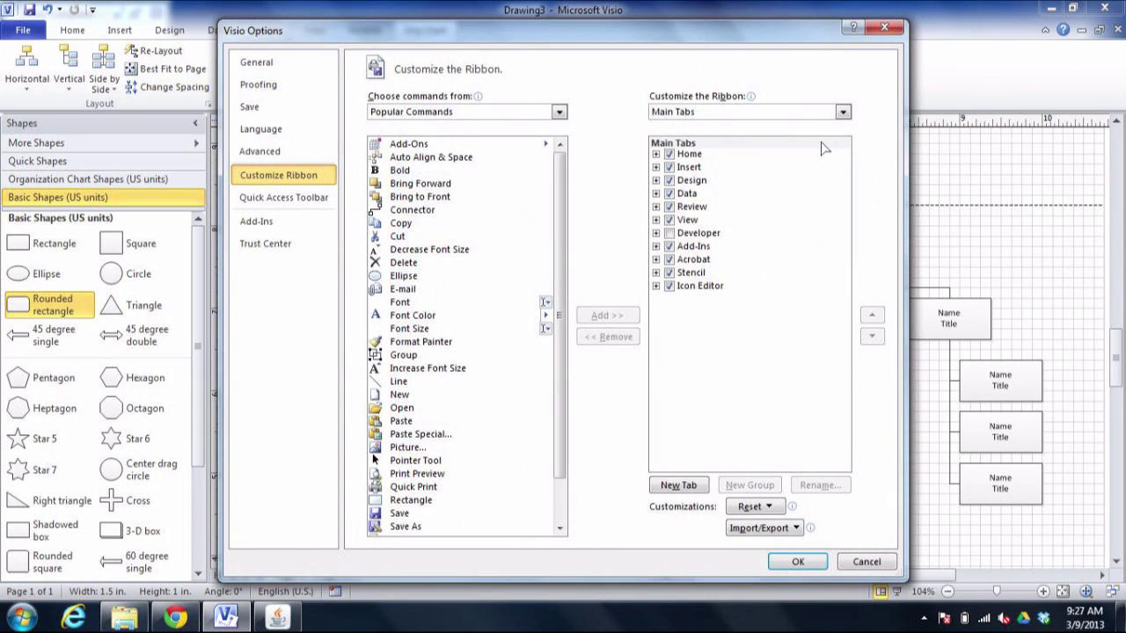
pyautogui.click(693, 236)
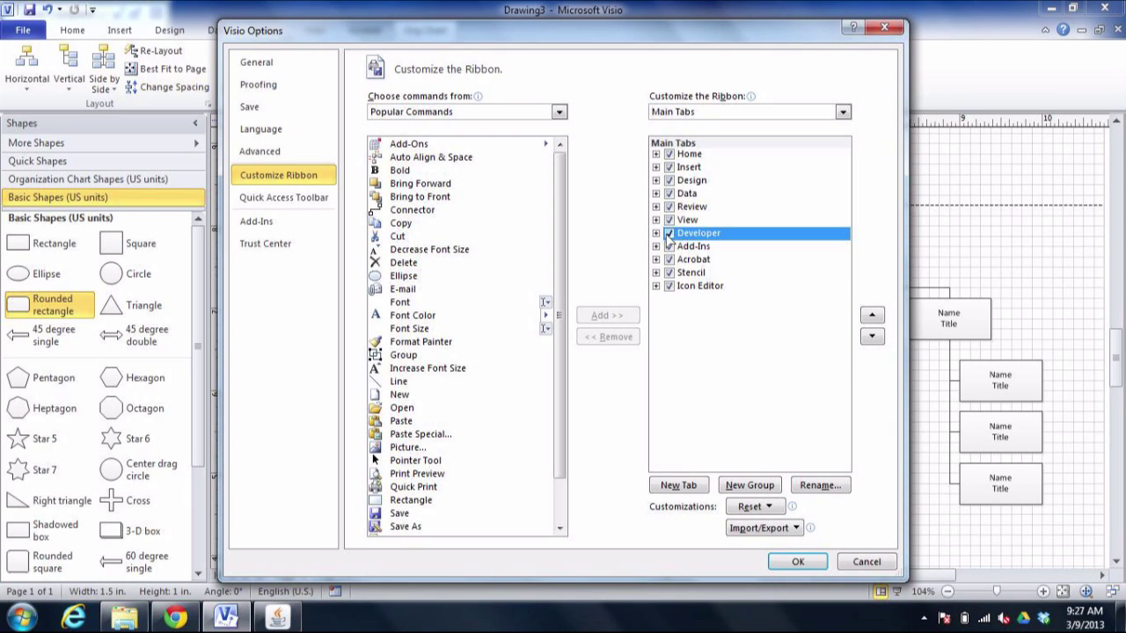
pyautogui.click(794, 562)
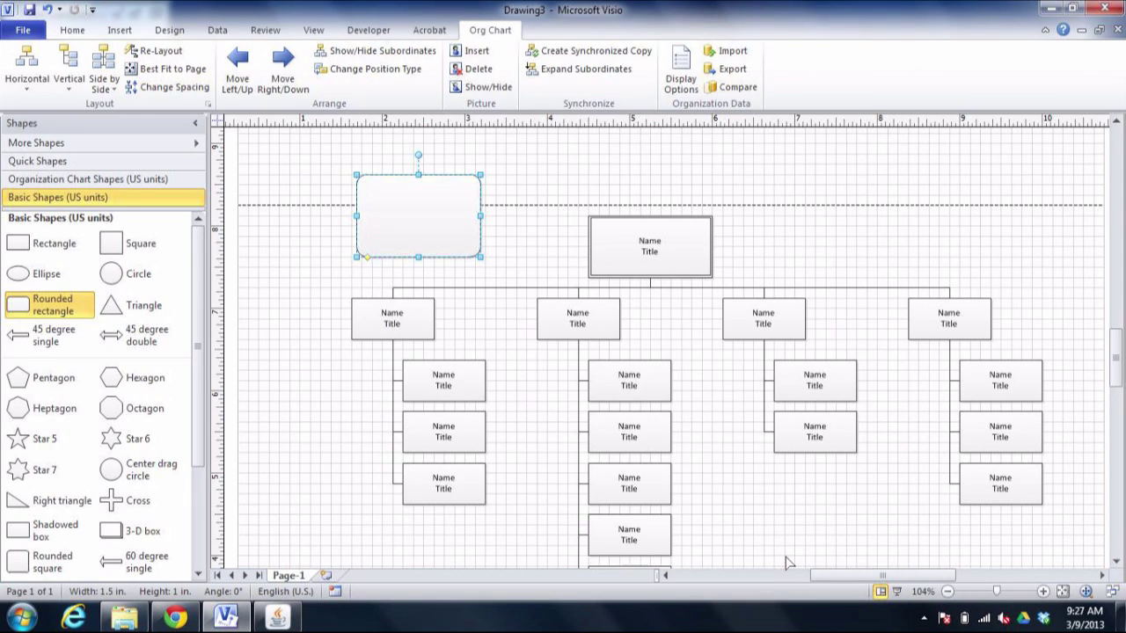
# Set the rounded rectangle's placement behavior to "Do not lay out and route around" and move it down onto the connector line beside the top box.
pyautogui.click(392, 35)
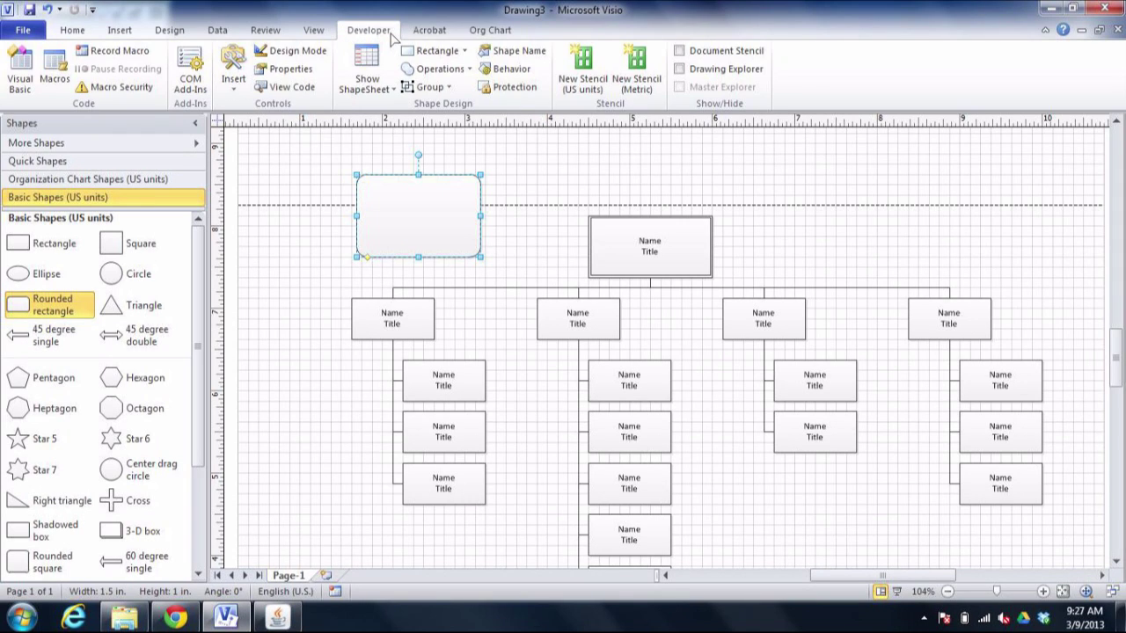
pyautogui.click(512, 70)
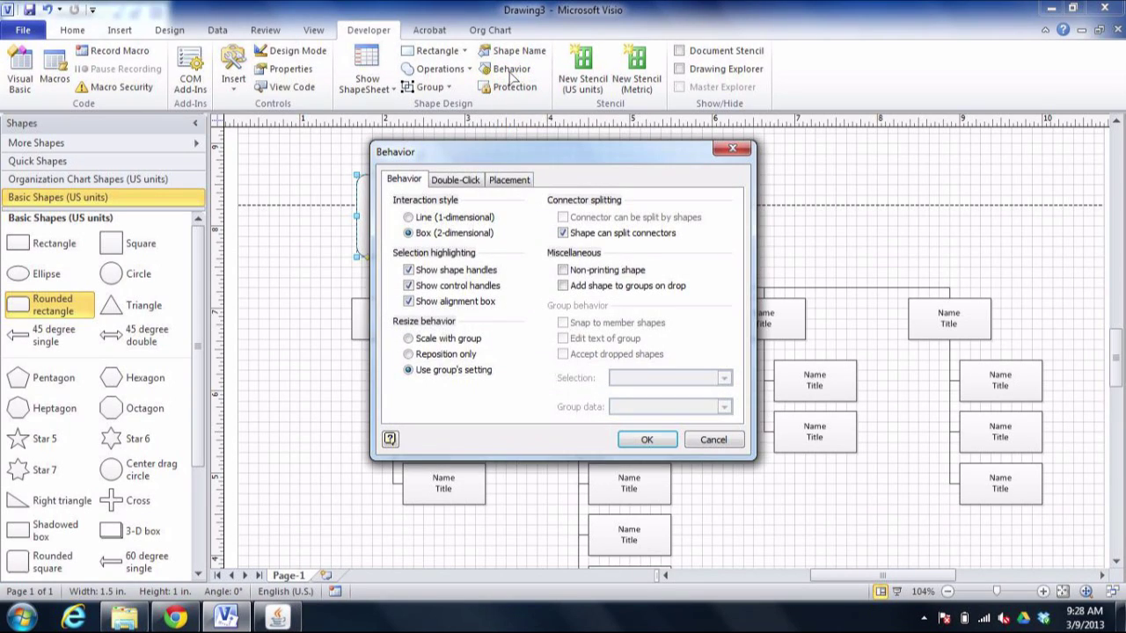
pyautogui.click(508, 182)
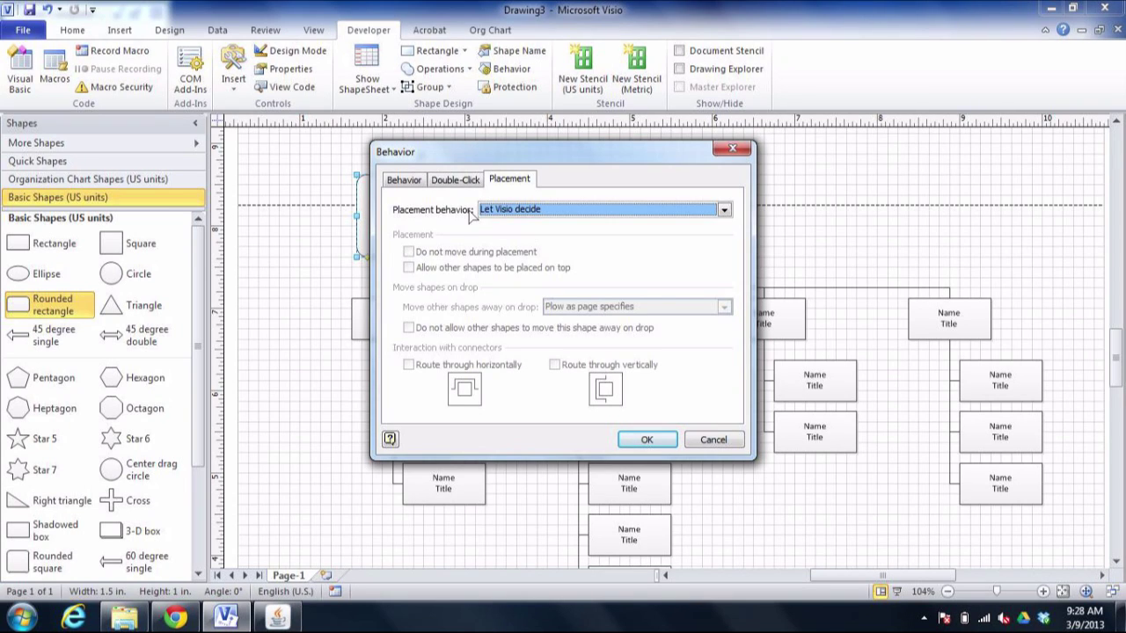
pyautogui.click(726, 212)
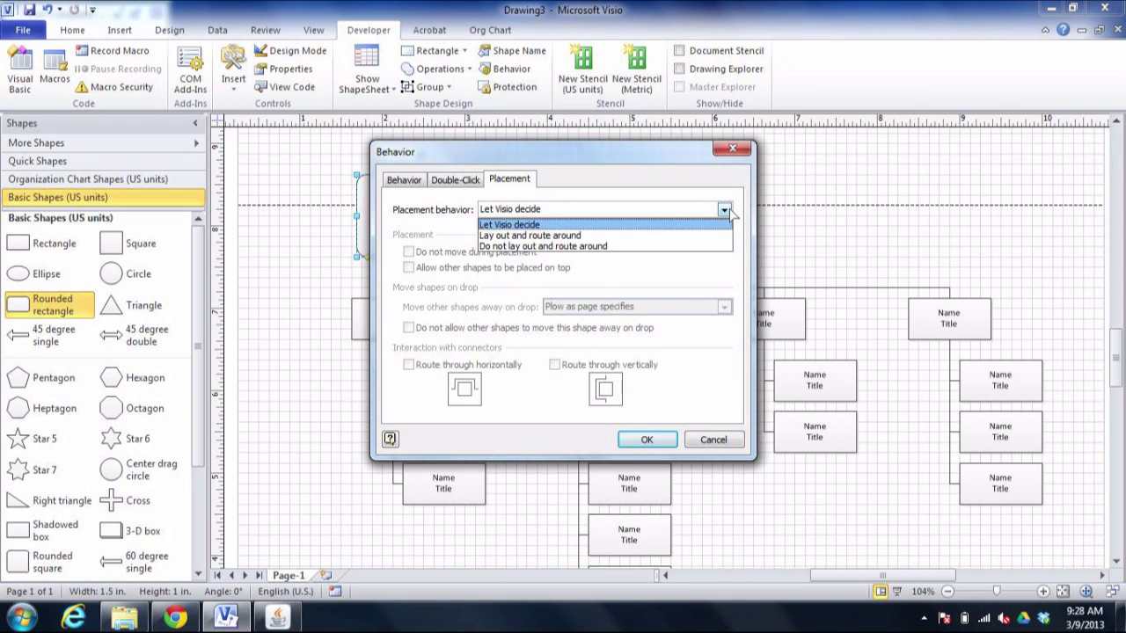
pyautogui.click(684, 247)
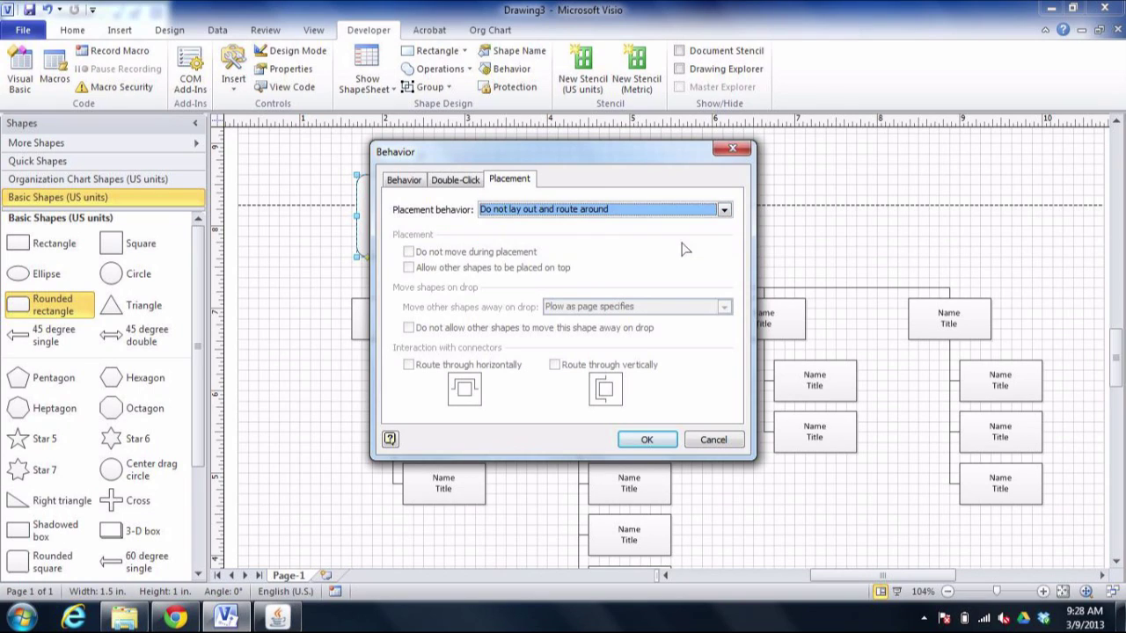
pyautogui.click(664, 442)
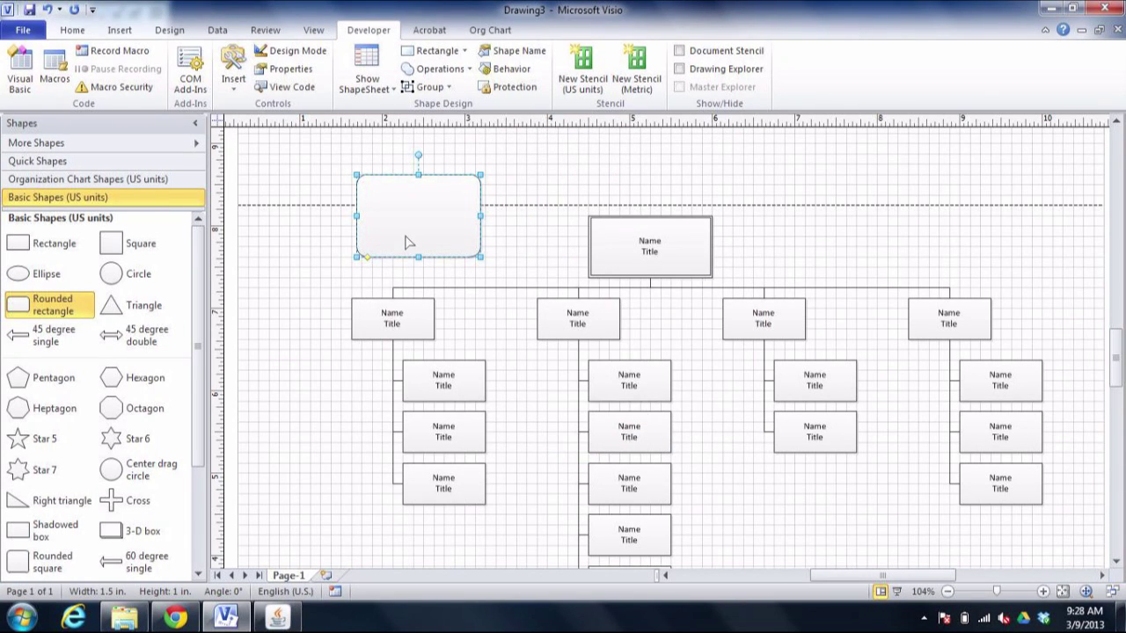
pyautogui.moveTo(407, 241); pyautogui.dragTo(470, 256)
pyautogui.press('Escape')
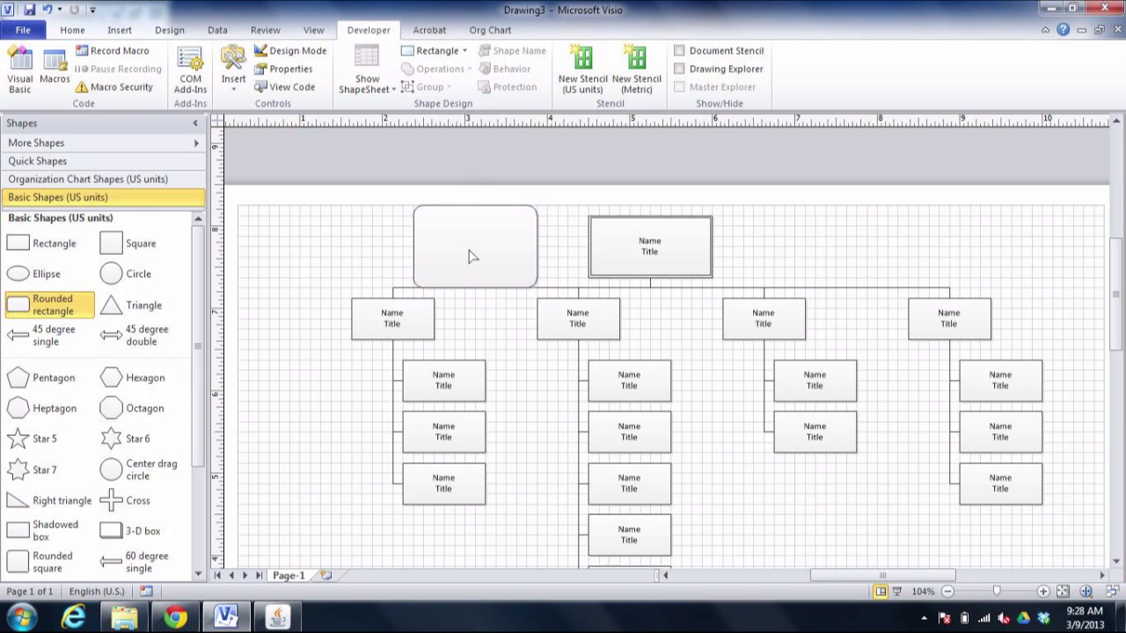
# Place a standard rounded rectangle right of the top box to test its connector routing, and delete it.
pyautogui.moveTo(50, 304); pyautogui.dragTo(832, 252)
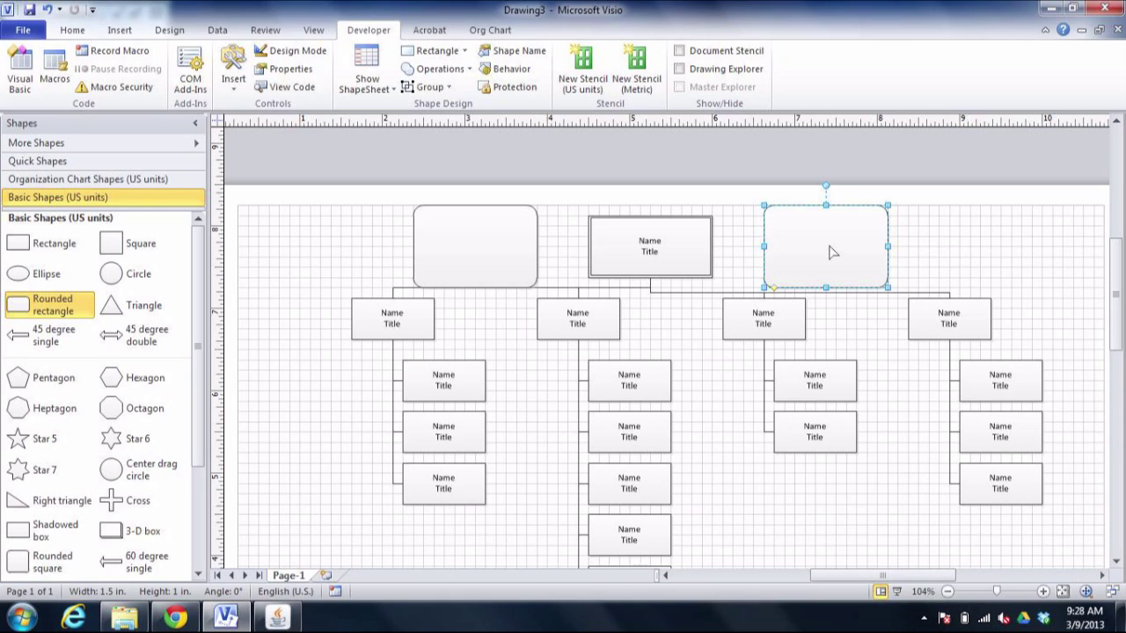
pyautogui.press('Delete')
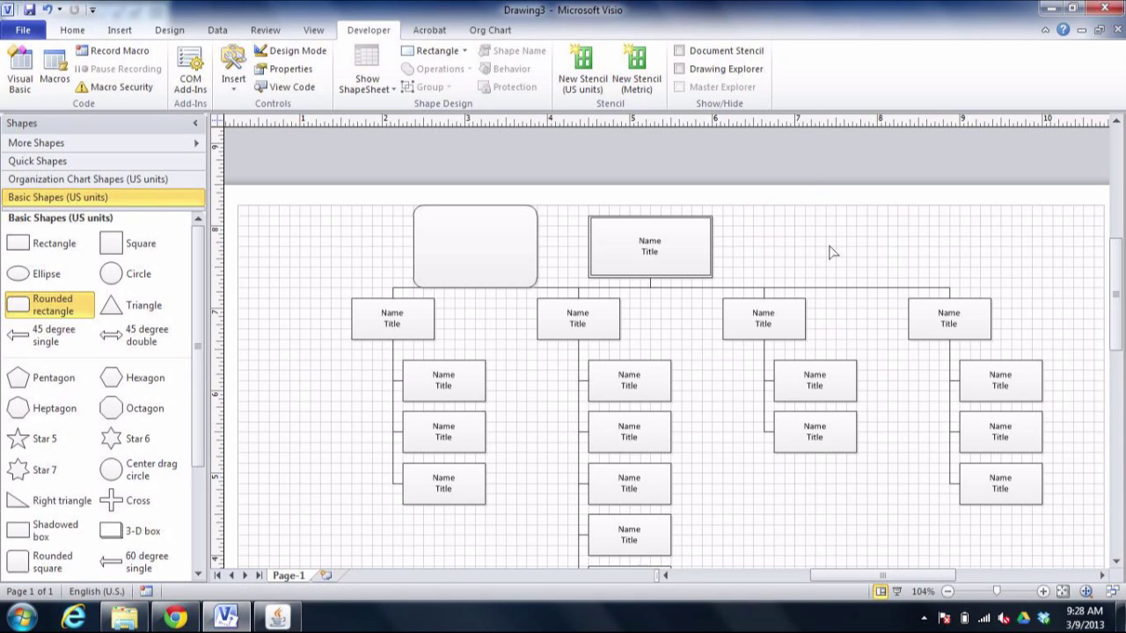
# Create a new stencil in US units.
pyautogui.click(181, 145)
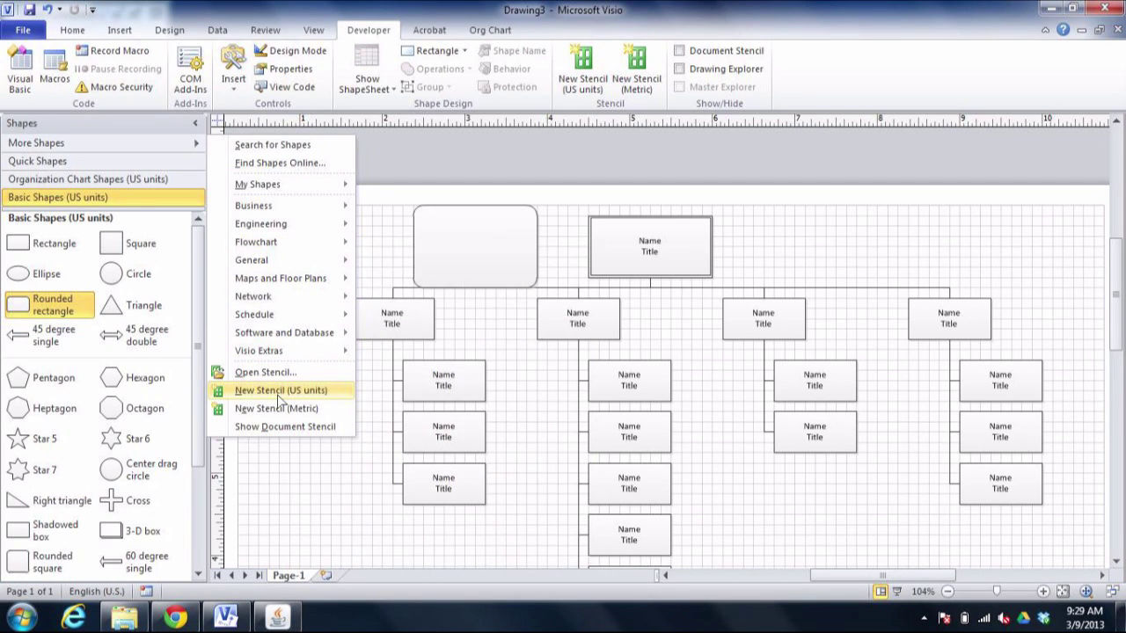
pyautogui.click(279, 390)
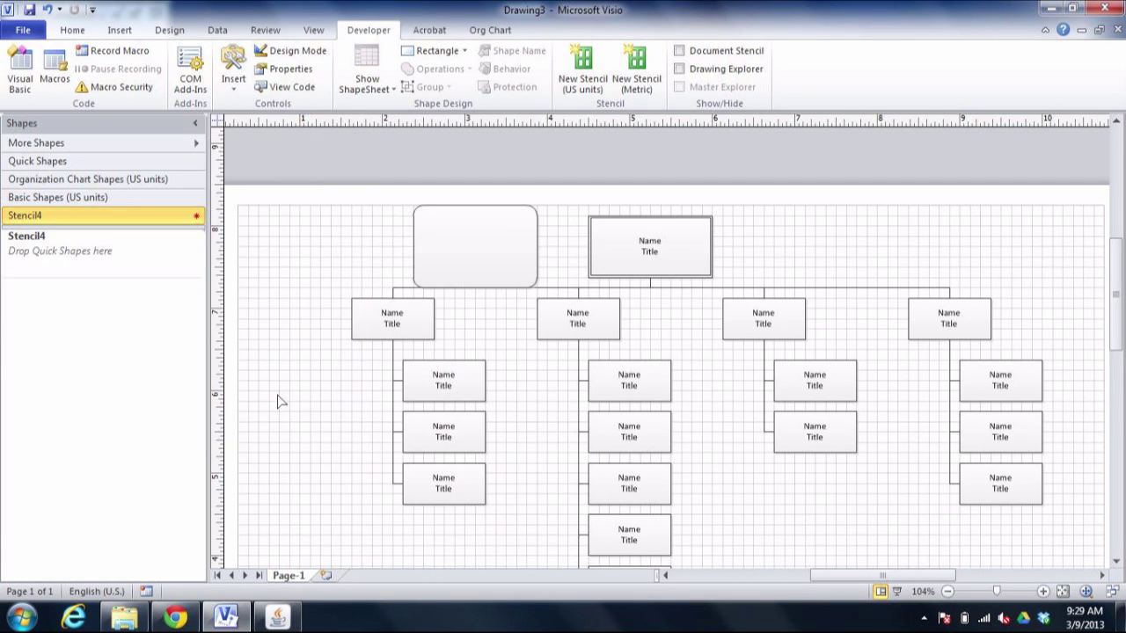
# Resize the rounded rectangle to 1.125 in. wide by 0.375 in. high and move it into the new stencil.
pyautogui.click(469, 240)
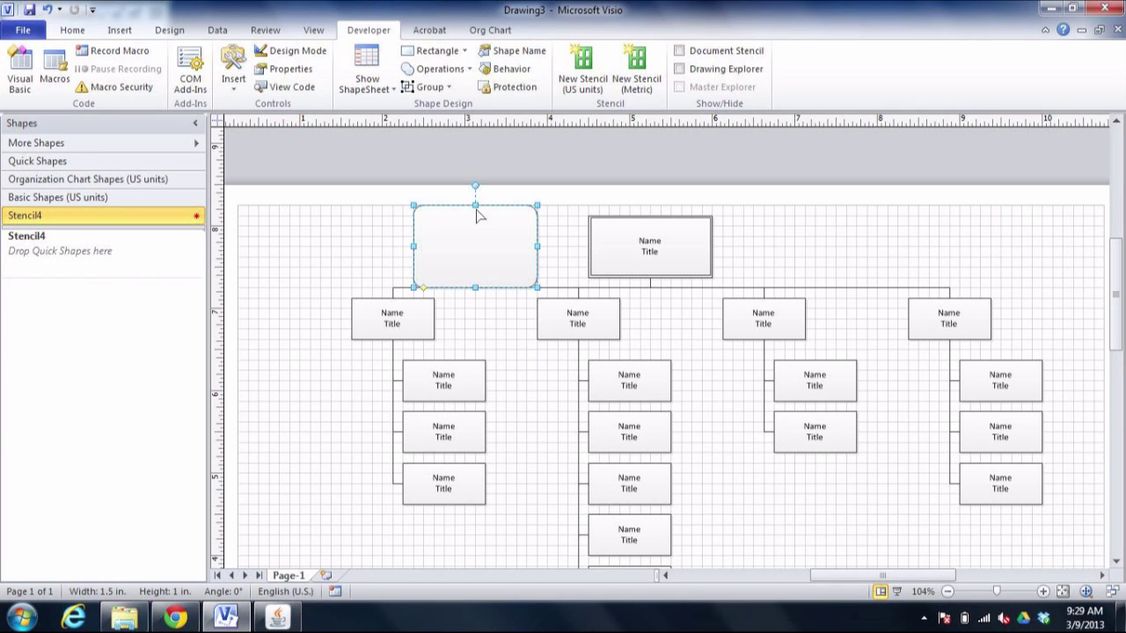
pyautogui.moveTo(475, 205); pyautogui.dragTo(387, 274)
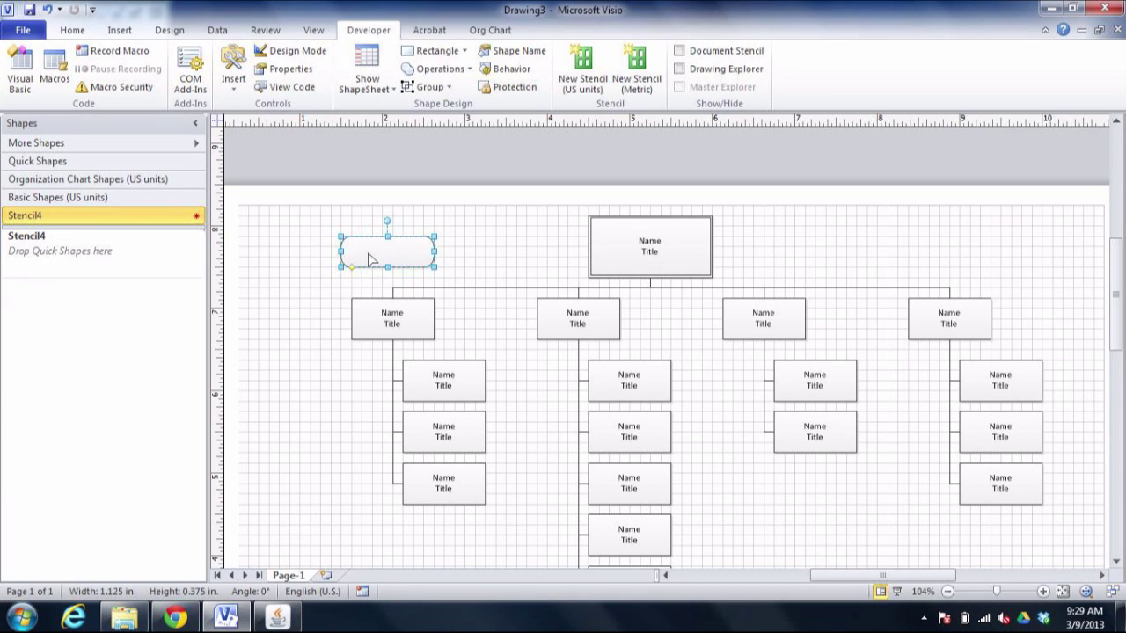
pyautogui.moveTo(369, 260); pyautogui.dragTo(136, 269)
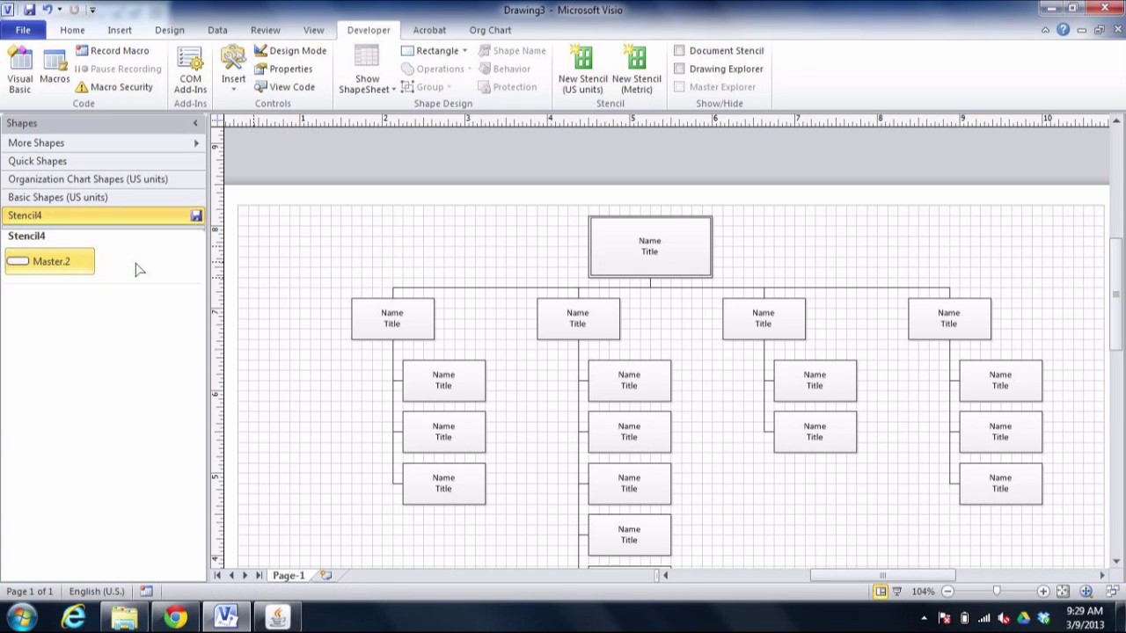
# Rename the new stencil's master shape to "Rounded rectangle".
pyautogui.rightClick(61, 270)
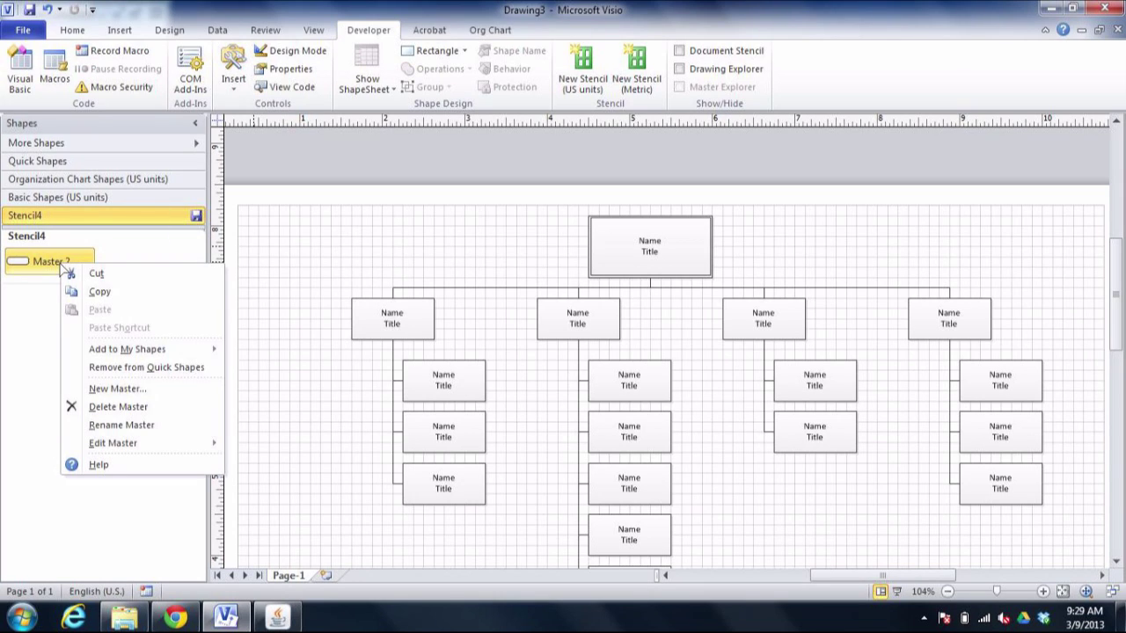
pyautogui.click(116, 428)
pyautogui.write('Rou')
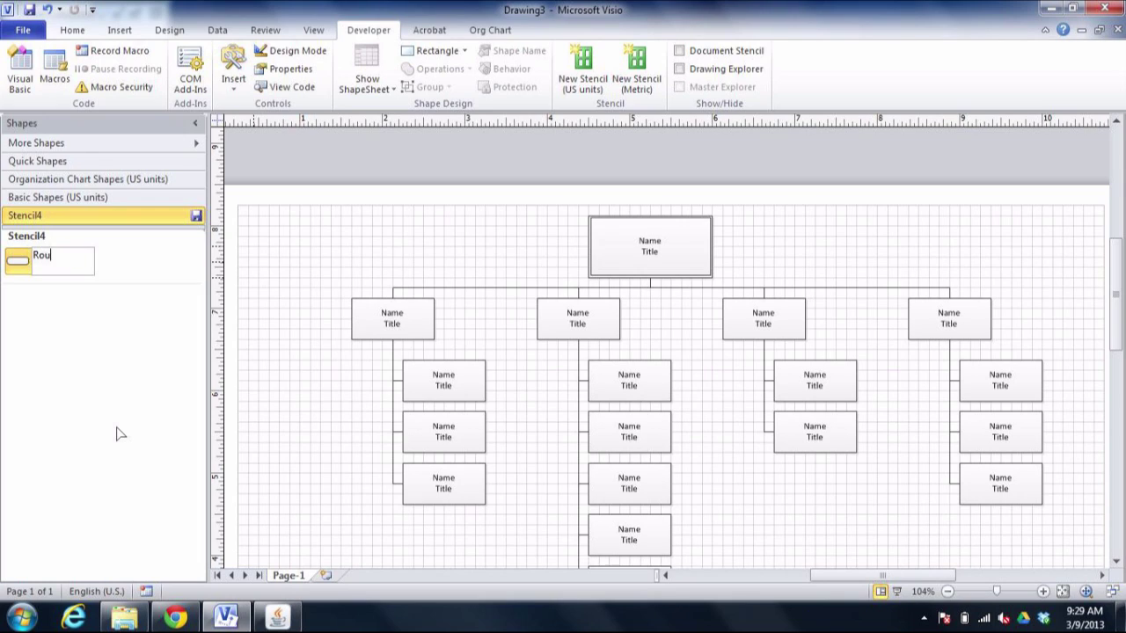
pyautogui.write('nded Rectangle')
pyautogui.press('Return')
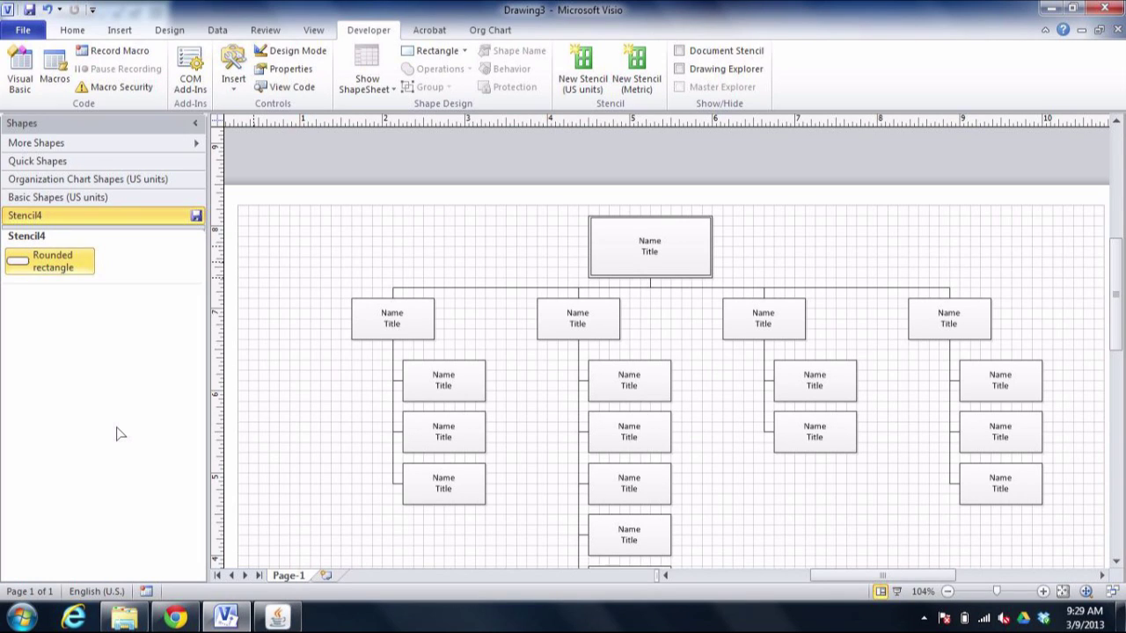
# Save the new stencil to the Desktop as "Org Chart Shapes".
pyautogui.click(196, 217)
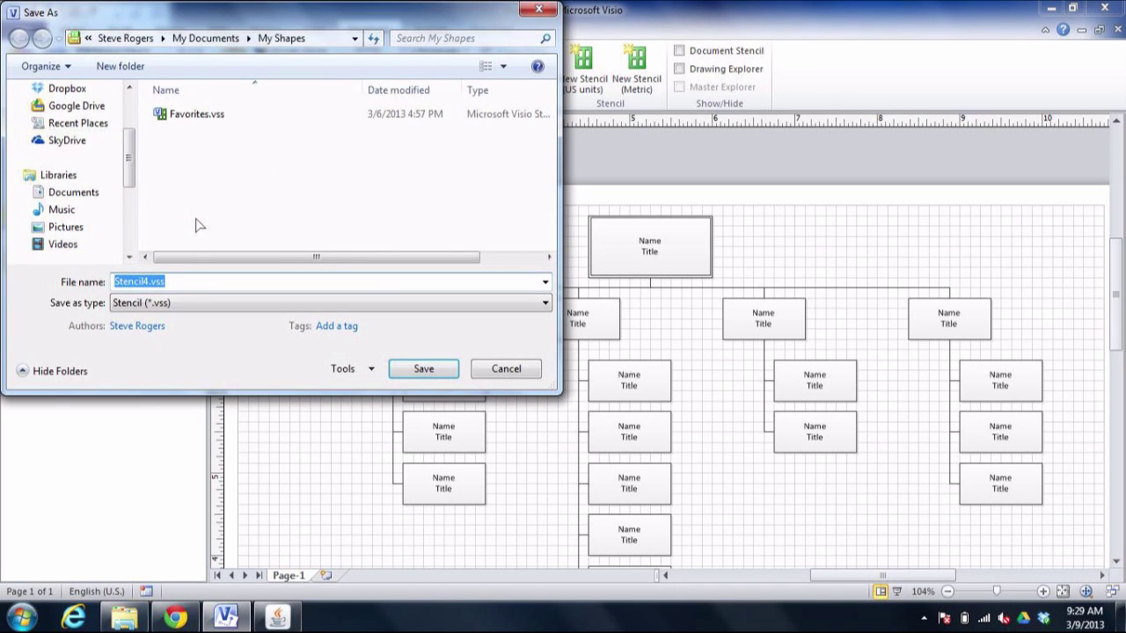
pyautogui.scroll(2, 132, 128)
pyautogui.click(66, 148)
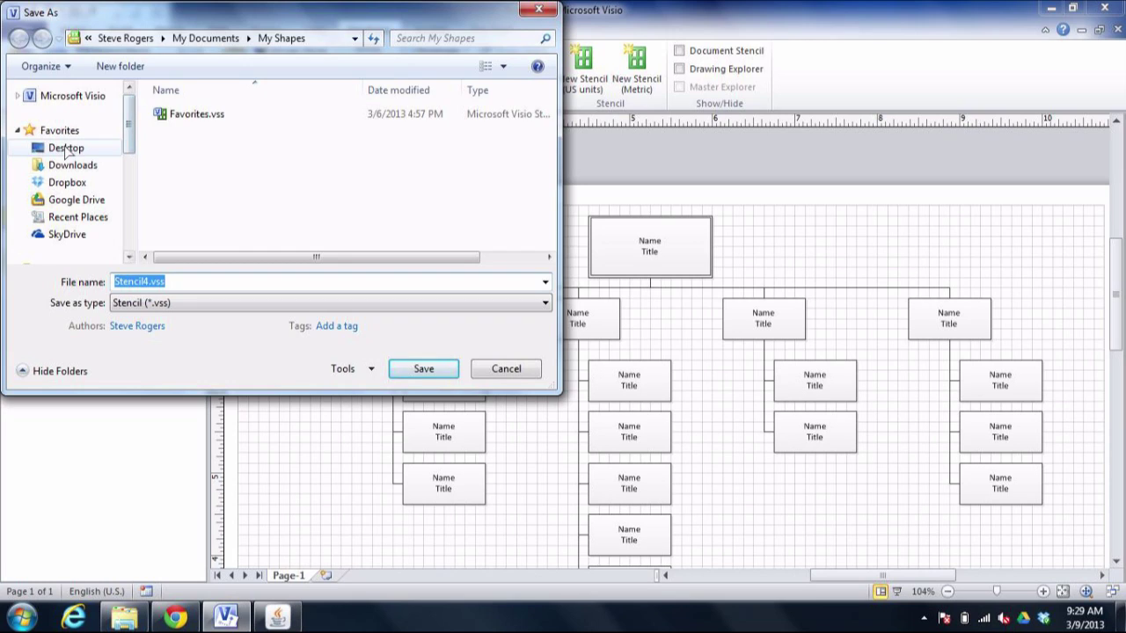
pyautogui.click(130, 282)
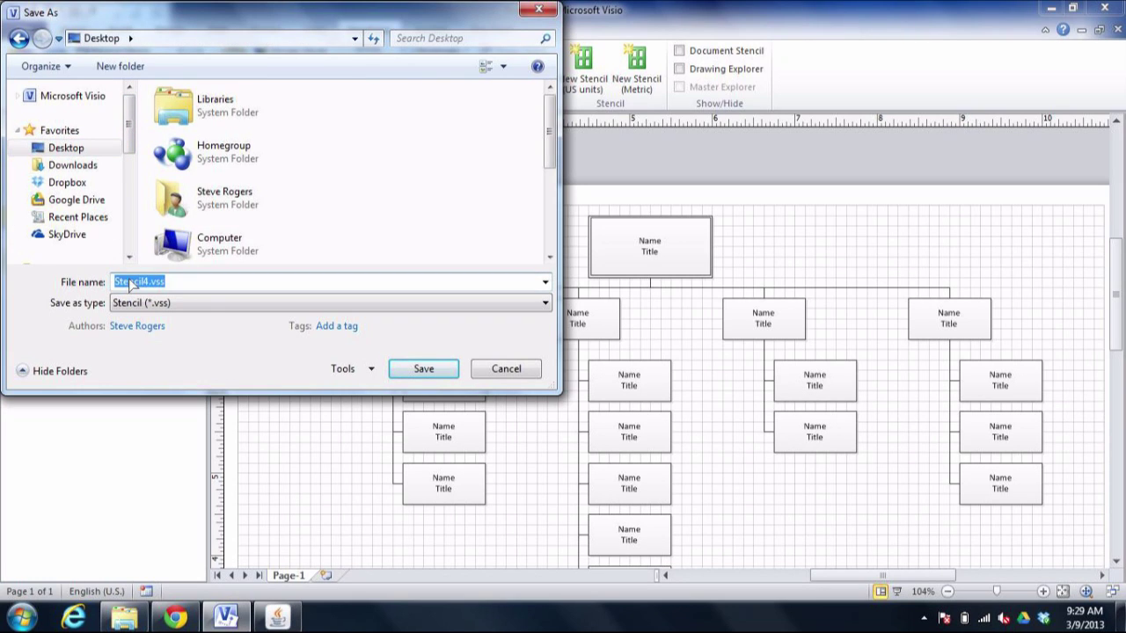
pyautogui.write('Org')
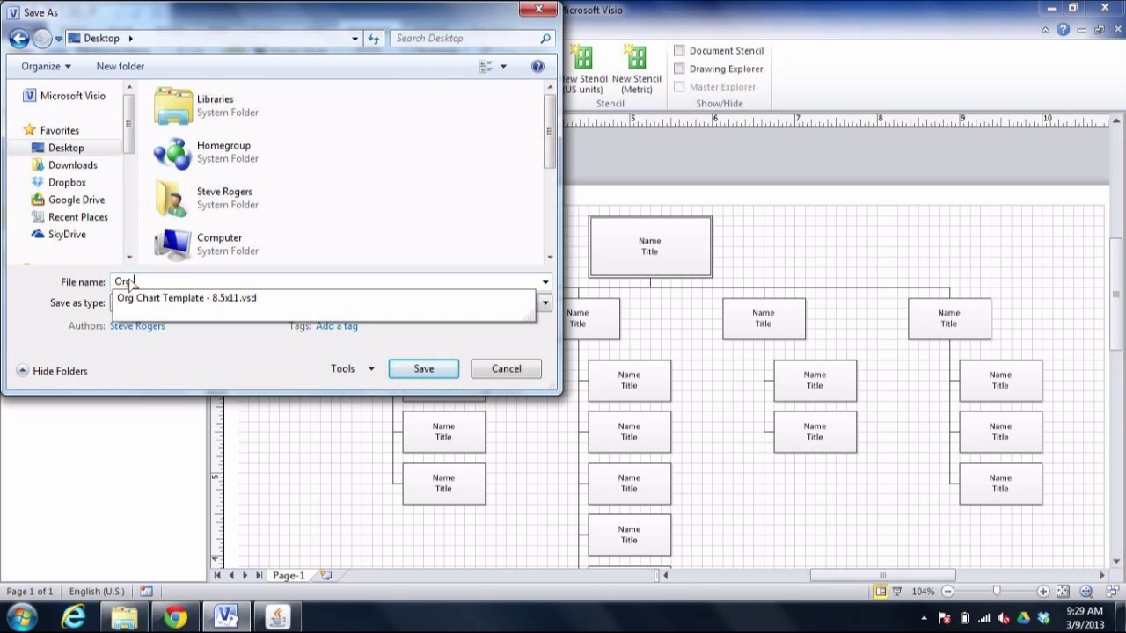
pyautogui.write(' Chart Shape')
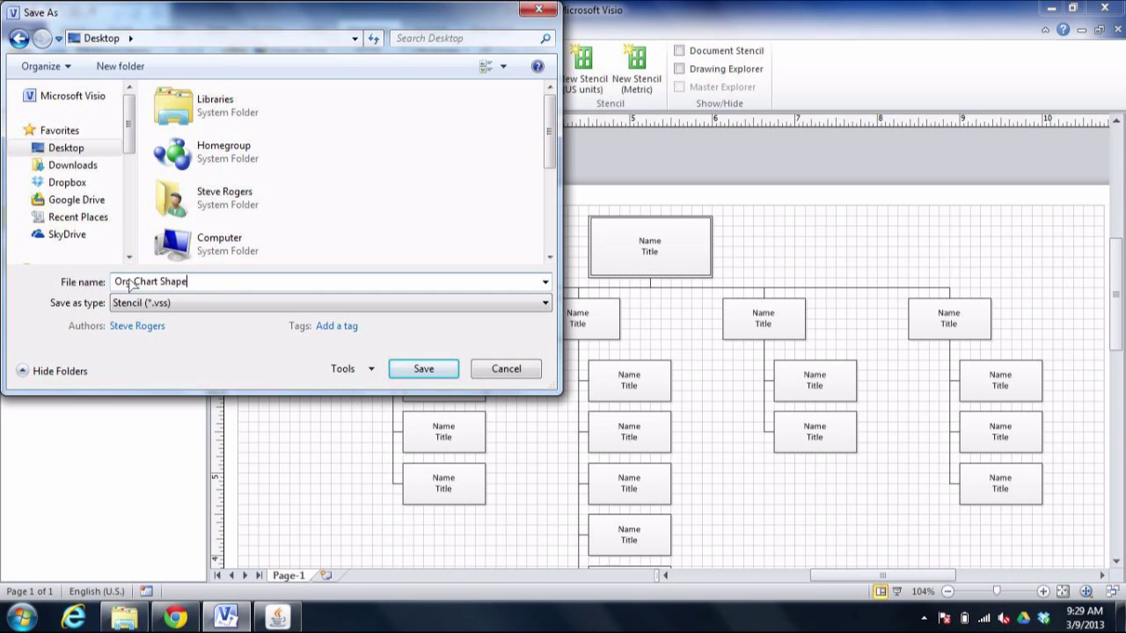
pyautogui.write('s')
pyautogui.click(420, 369)
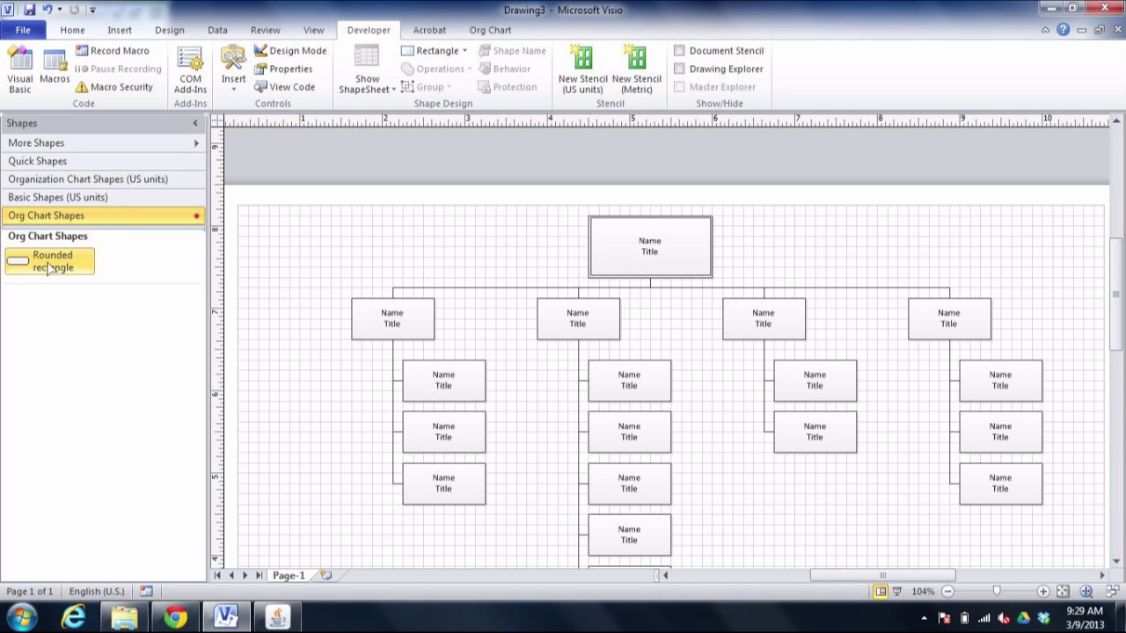
# Place two rounded rectangles from the Org Chart Shapes stencil on the top connector line, one on each side of the top box.
pyautogui.moveTo(49, 268); pyautogui.dragTo(493, 283)
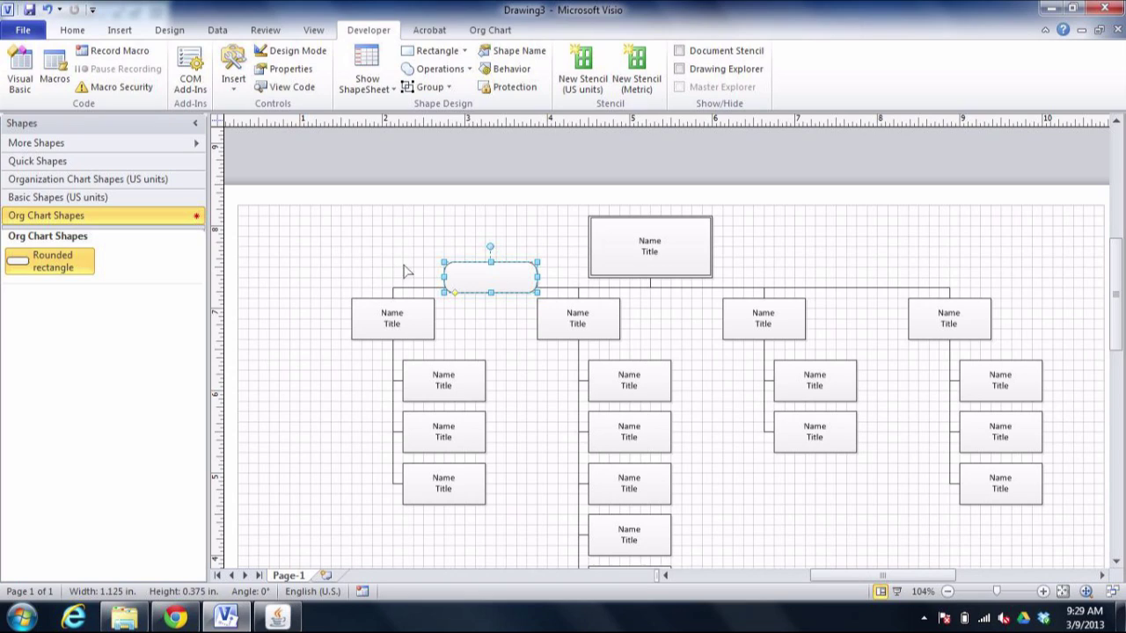
pyautogui.moveTo(68, 255); pyautogui.dragTo(860, 286)
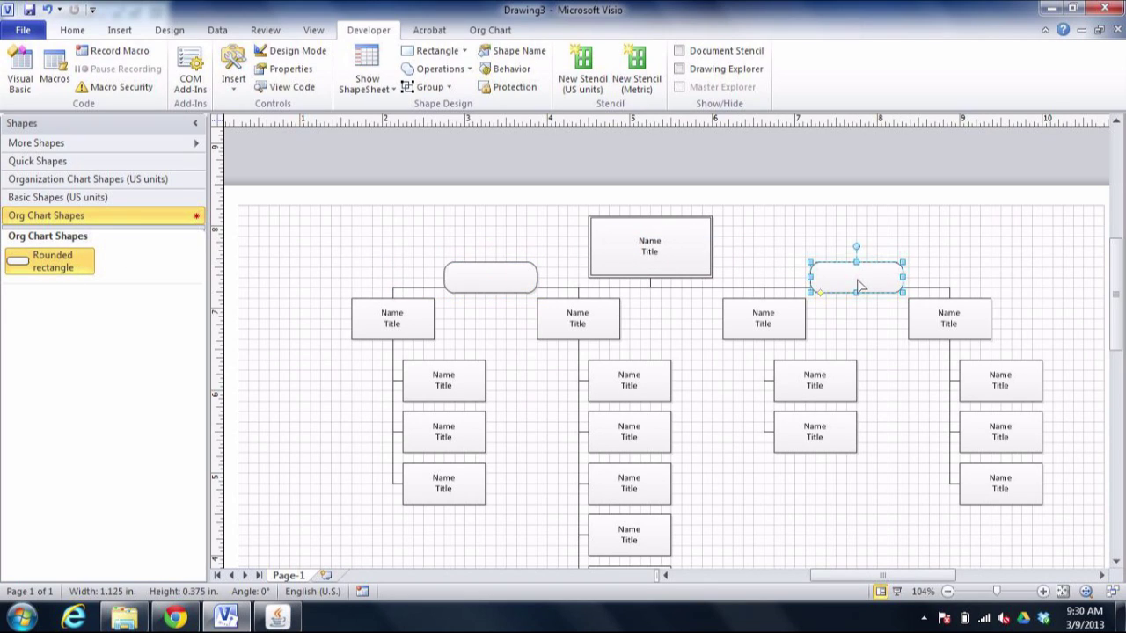